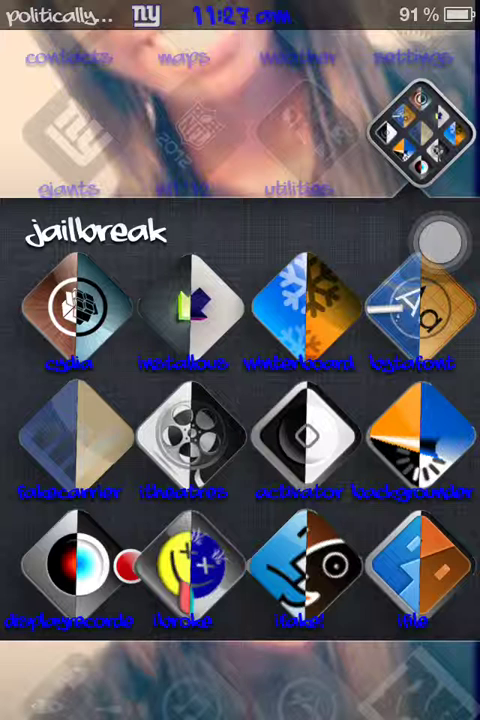
Launch Display Recorder, then use the AssistiveTouch menu to return to the home screen
{"action": "left_click", "coordinate": [97, 562]}
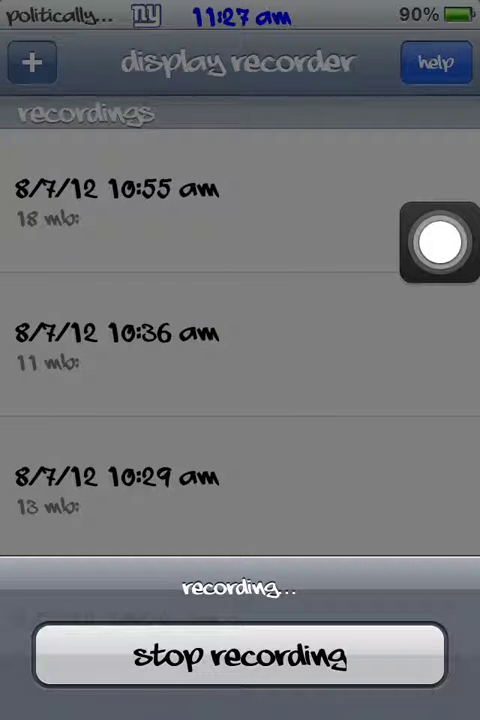
{"action": "left_click", "coordinate": [440, 242]}
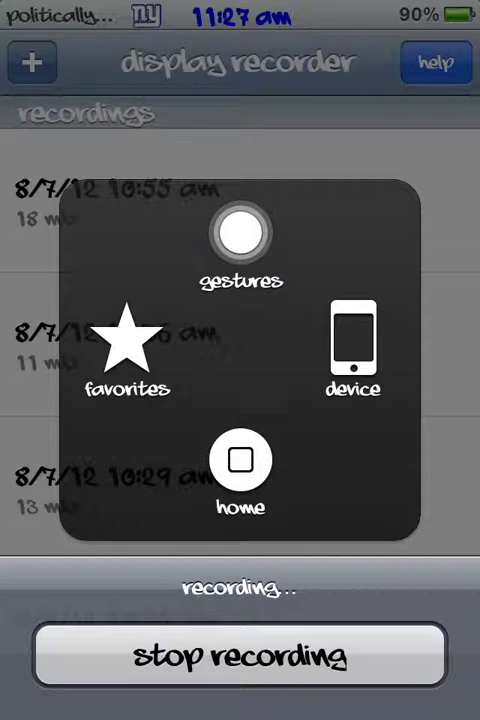
{"action": "left_click", "coordinate": [240, 460]}
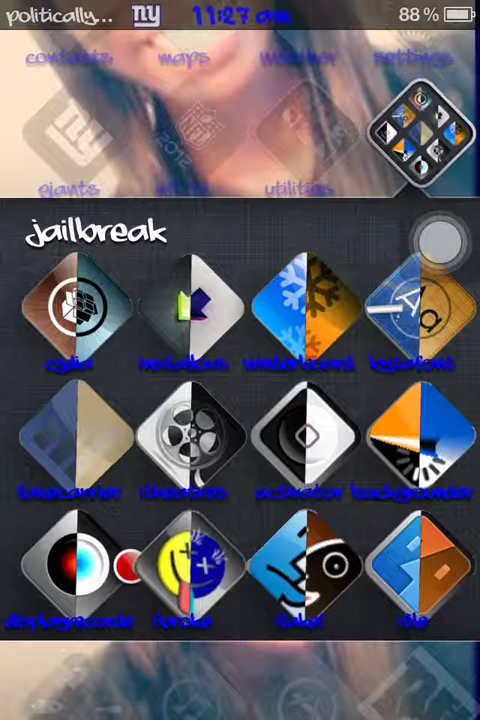
Close the jailbreak folder to reveal the full home-screen grid of apps
{"action": "left_click", "coordinate": [281, 120]}
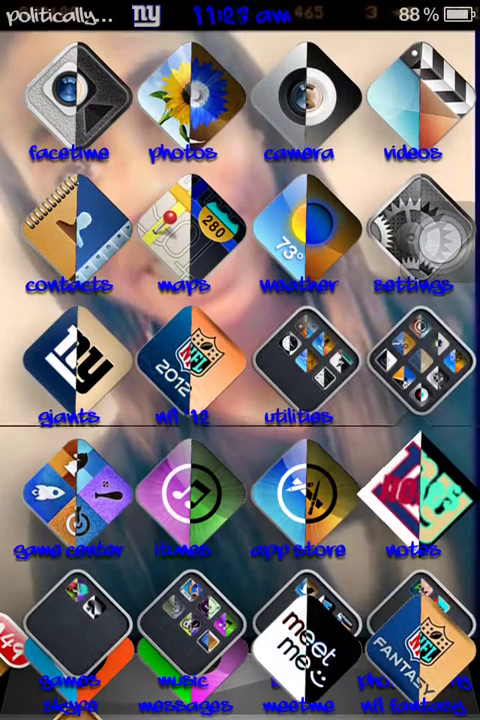